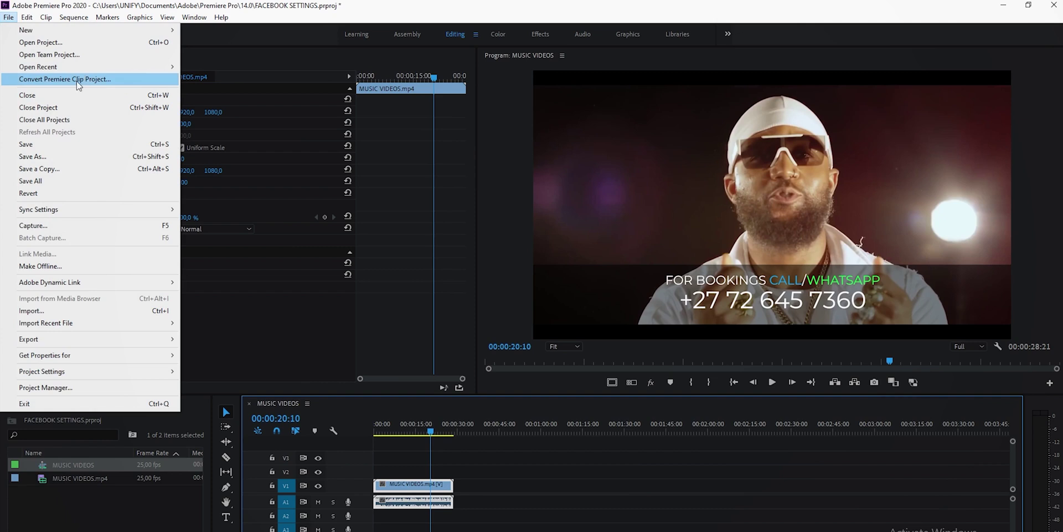
Open the media export settings for the MUSIC VIDEOS sequence and choose an H.264 preset with 40 Mbps bitrate and maximum render quality
mouse_move(146, 343)
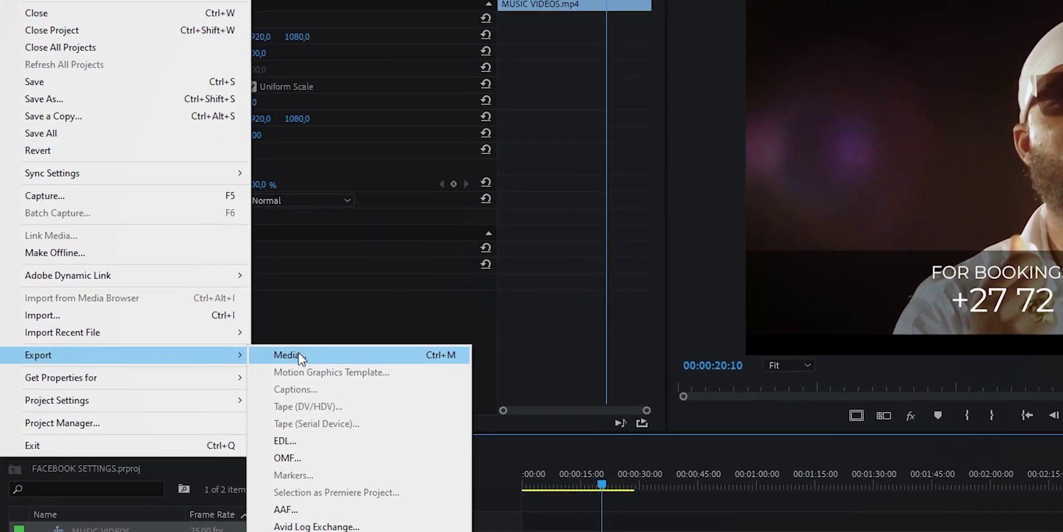
left_click(248, 345)
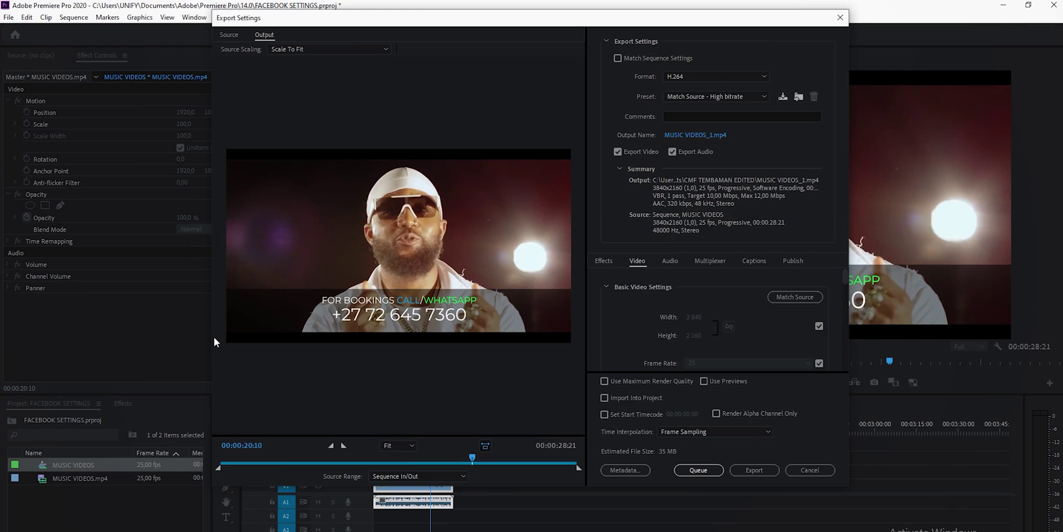
left_click(679, 95)
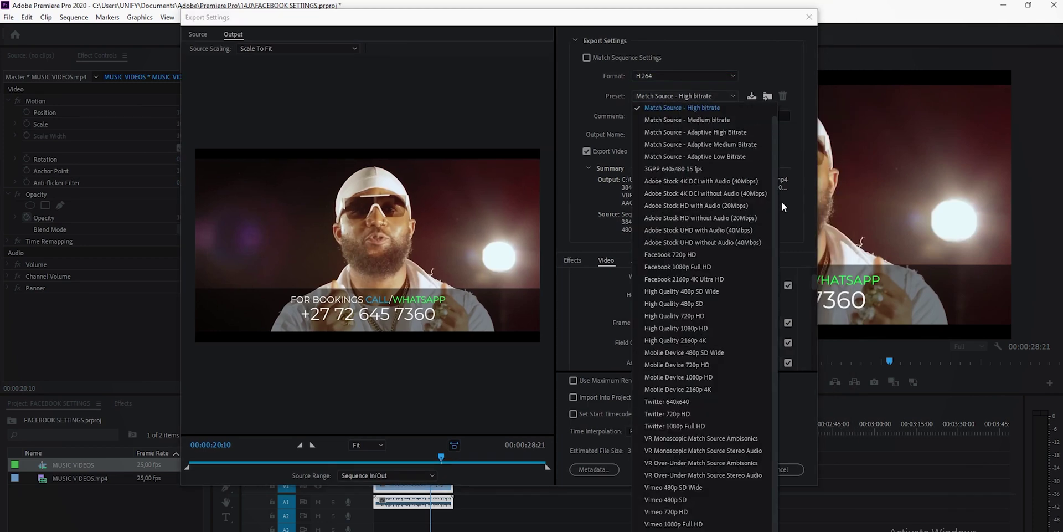
scroll(773, 181, "up", 1)
left_click(653, 106)
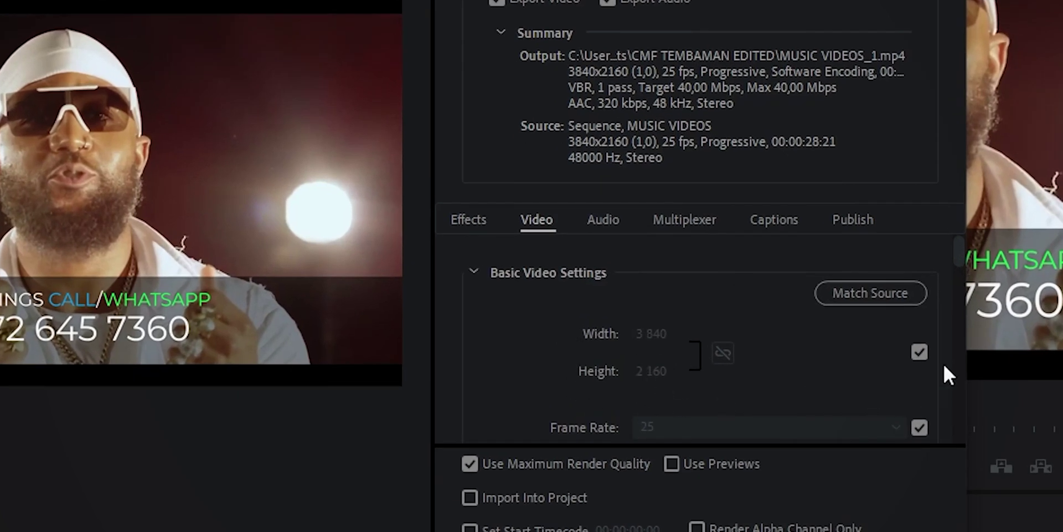
Unlock the output frame size from the source and set it to 1920 wide by 1080 high
left_click(919, 352)
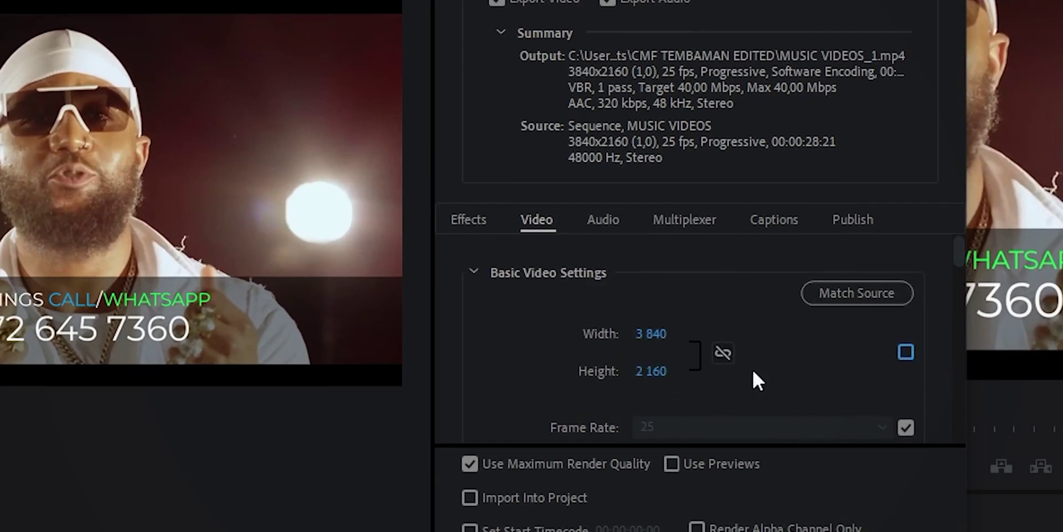
left_click(649, 334)
type("1920")
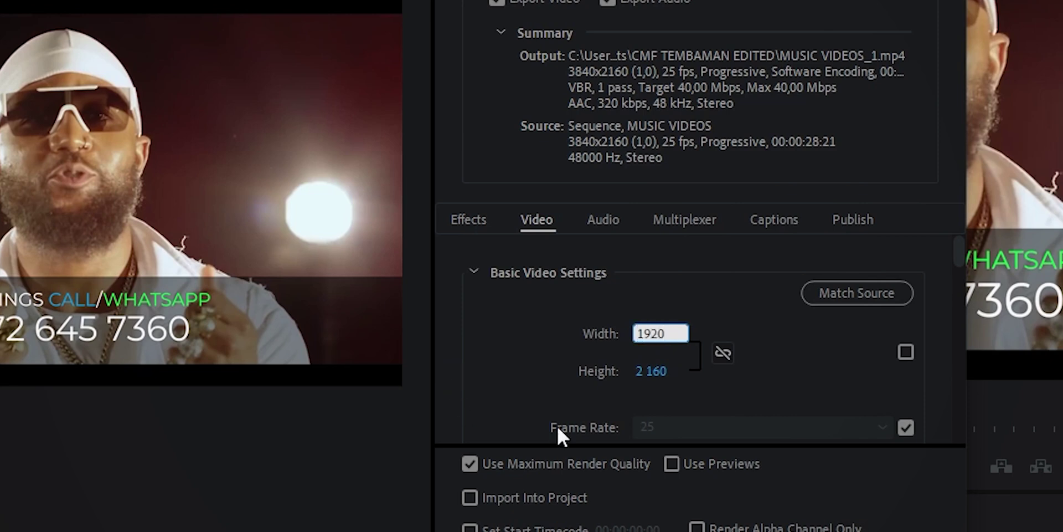
left_click(654, 372)
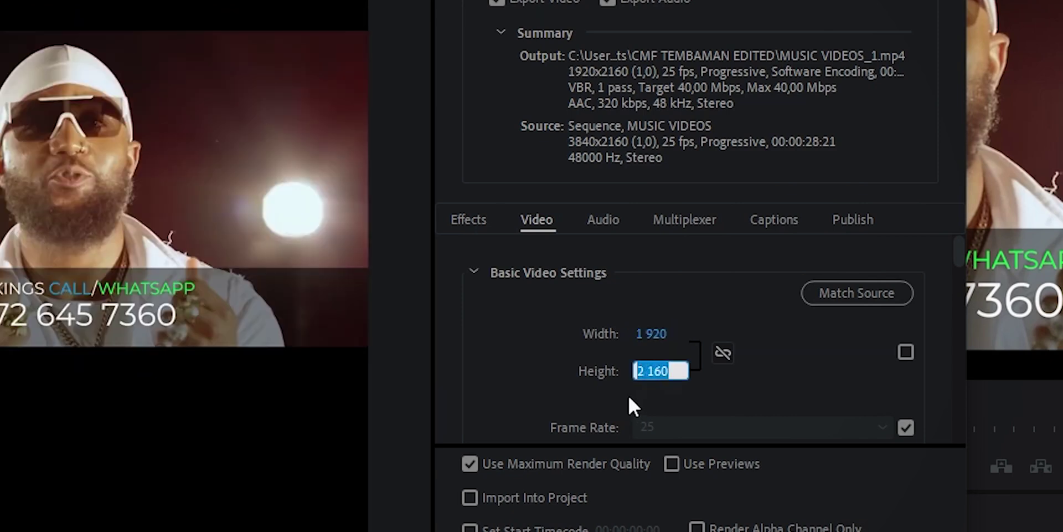
type("18")
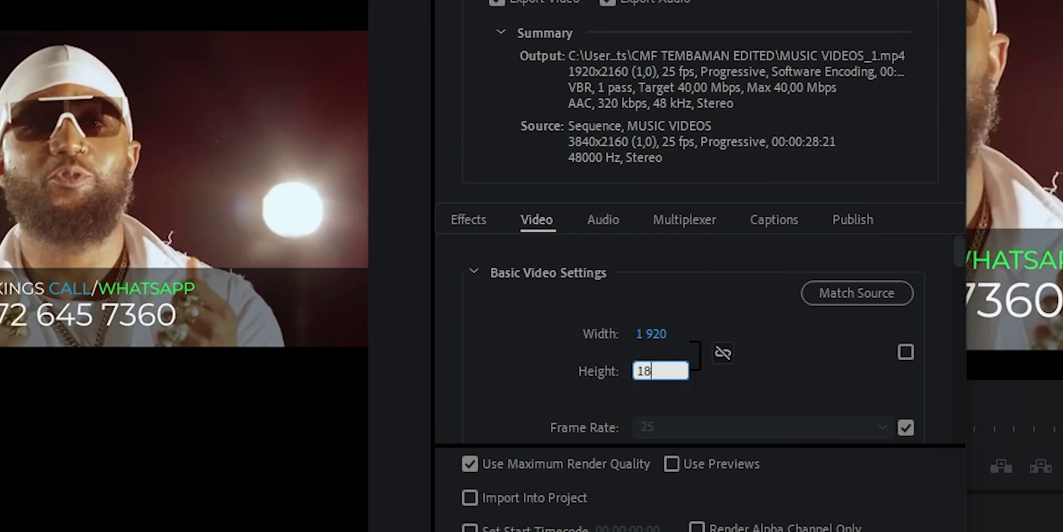
type("80")
left_click(814, 348)
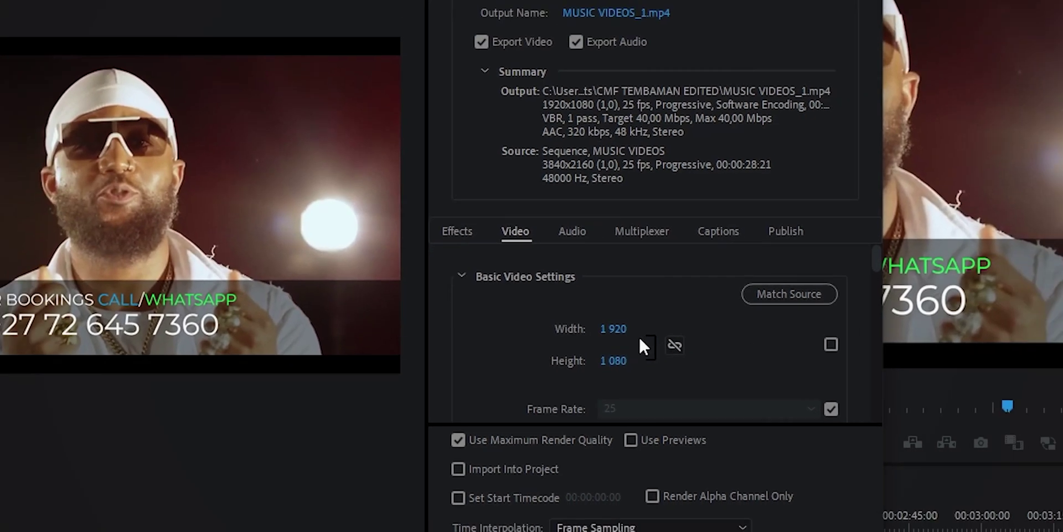
Set both the target bitrate and the maximum bitrate to 8 Mbps in the export's bitrate settings
left_click_drag(879, 256, 877, 269)
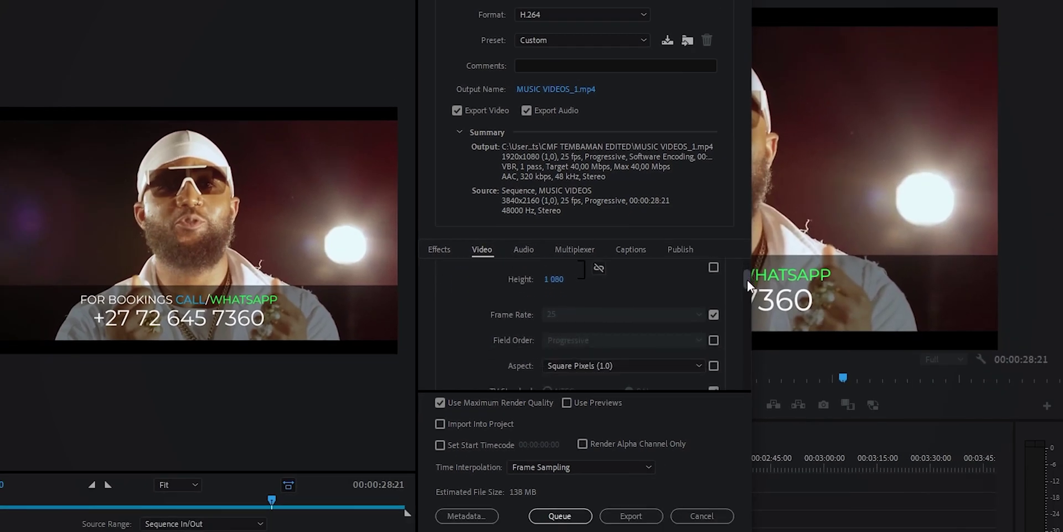
left_click_drag(746, 277, 746, 286)
left_click_drag(830, 294, 830, 299)
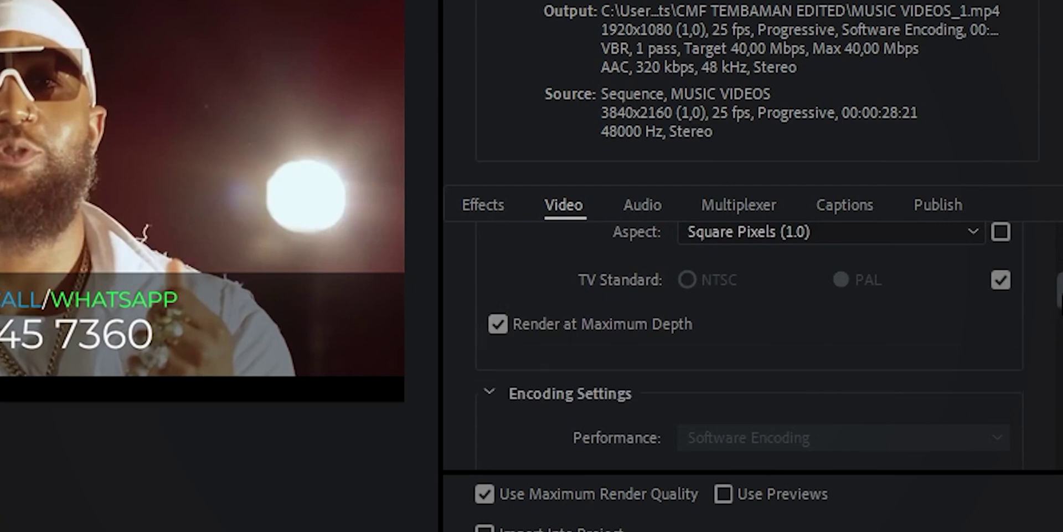
left_click_drag(1059, 291, 1061, 324)
left_click_drag(889, 317, 895, 388)
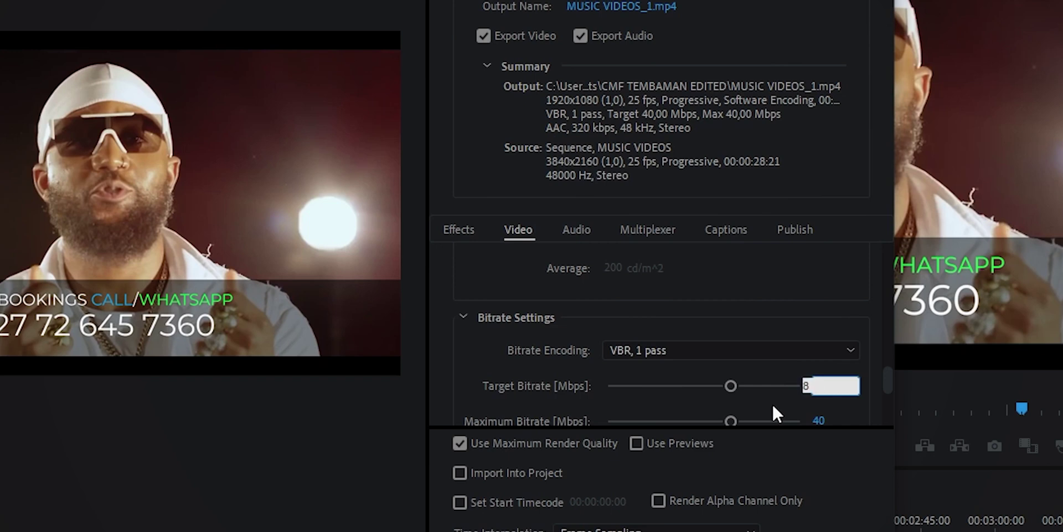
key("Return")
left_click_drag(886, 378, 886, 385)
left_click(809, 371)
type("8")
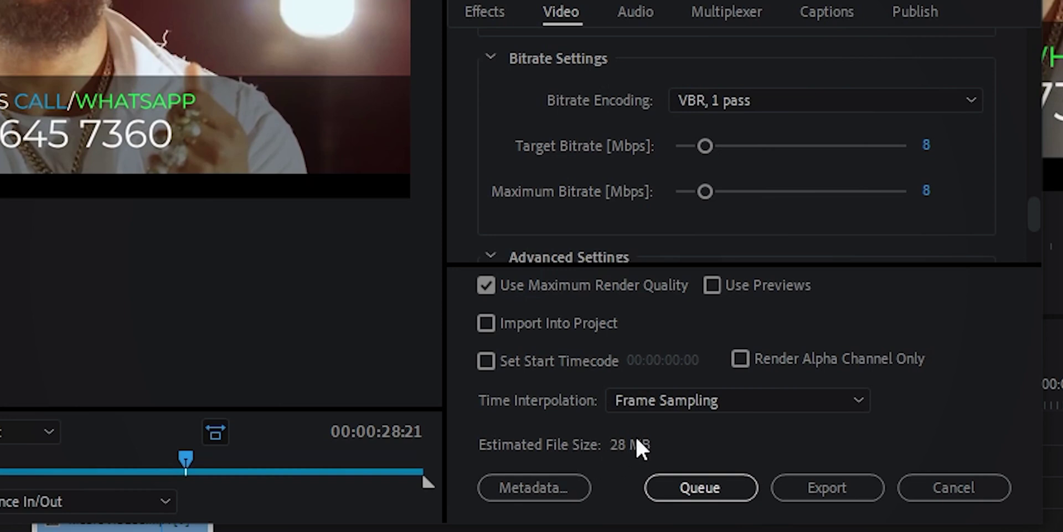
Raise the target bitrate to 49.08 Mbps to compare the estimated file size, and restore both bitrates to 8 Mbps
left_click_drag(705, 145, 857, 145)
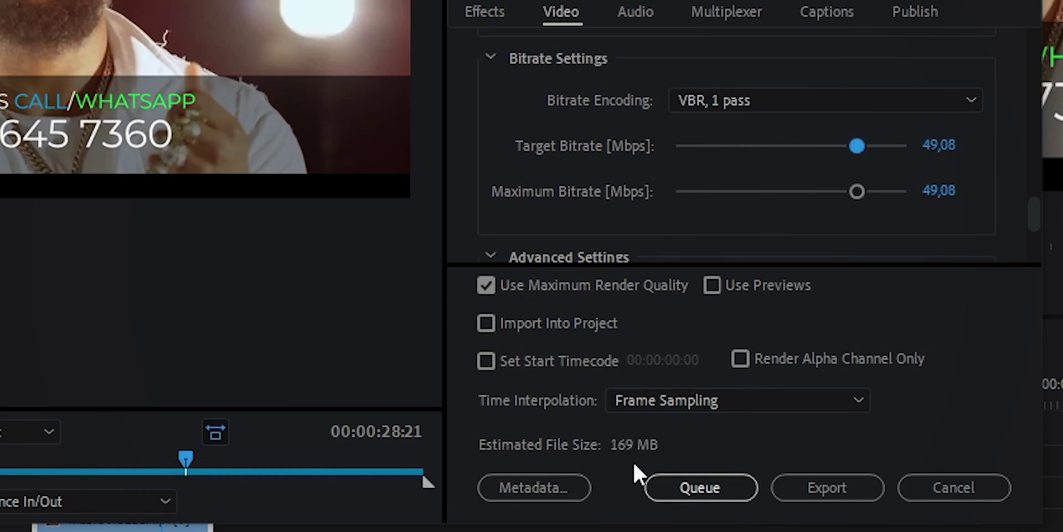
left_click(939, 145)
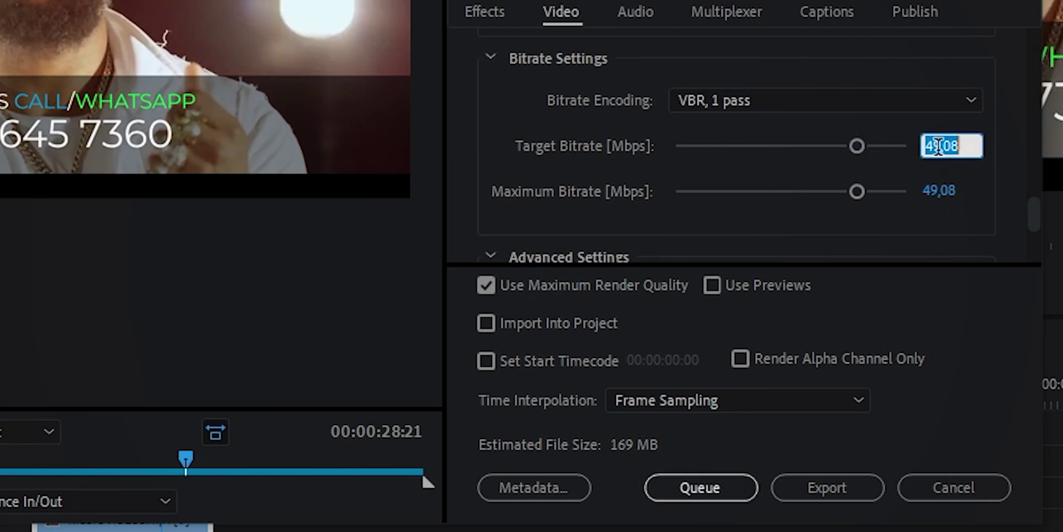
type("8")
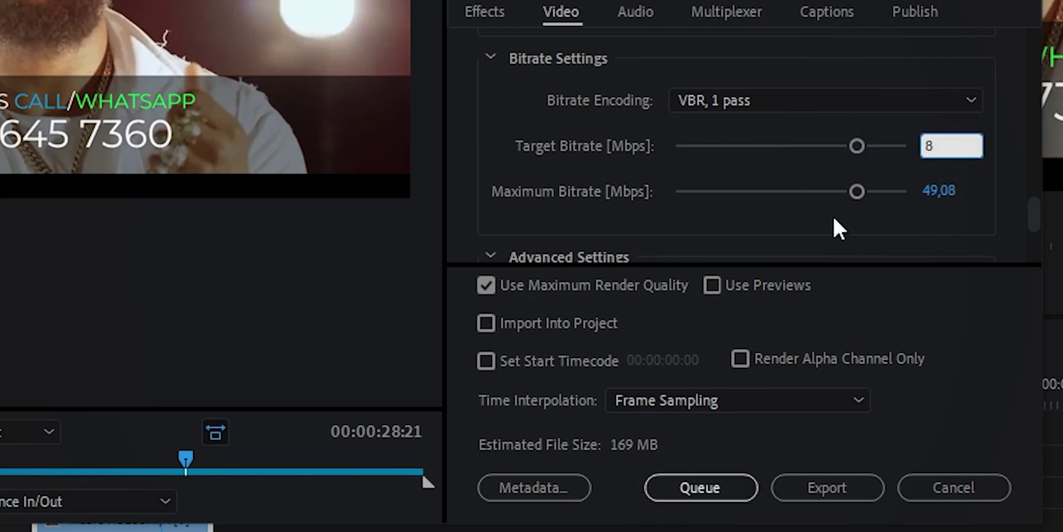
key("Return")
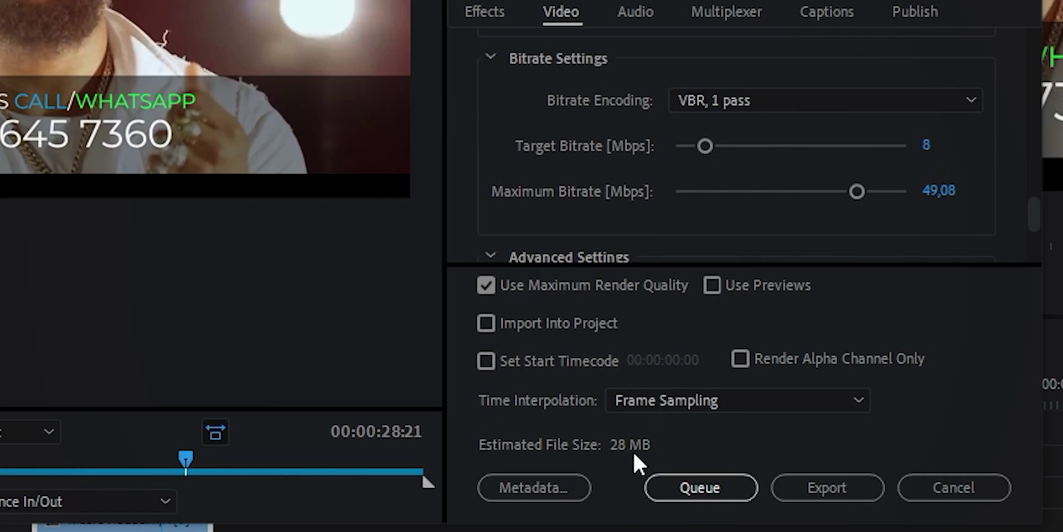
left_click(937, 190)
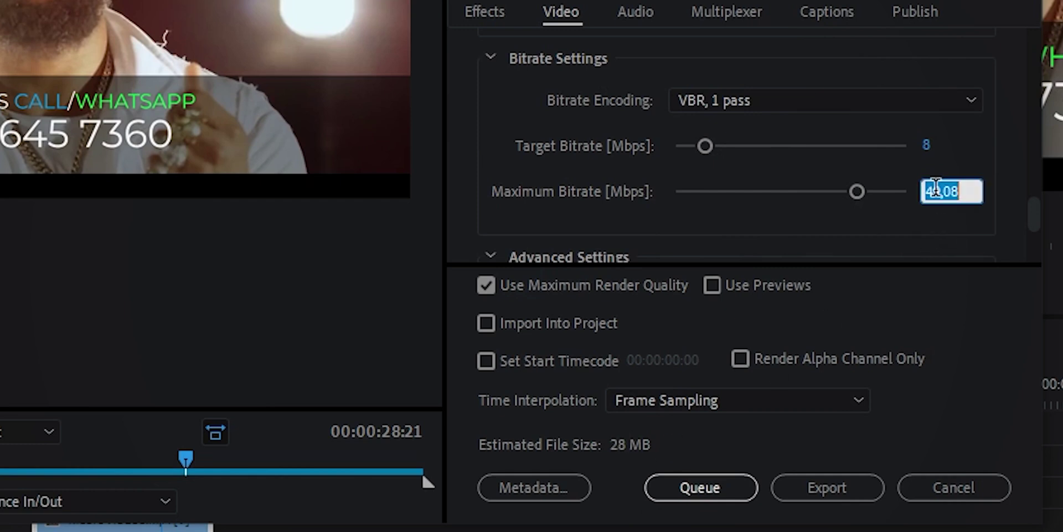
key("Return")
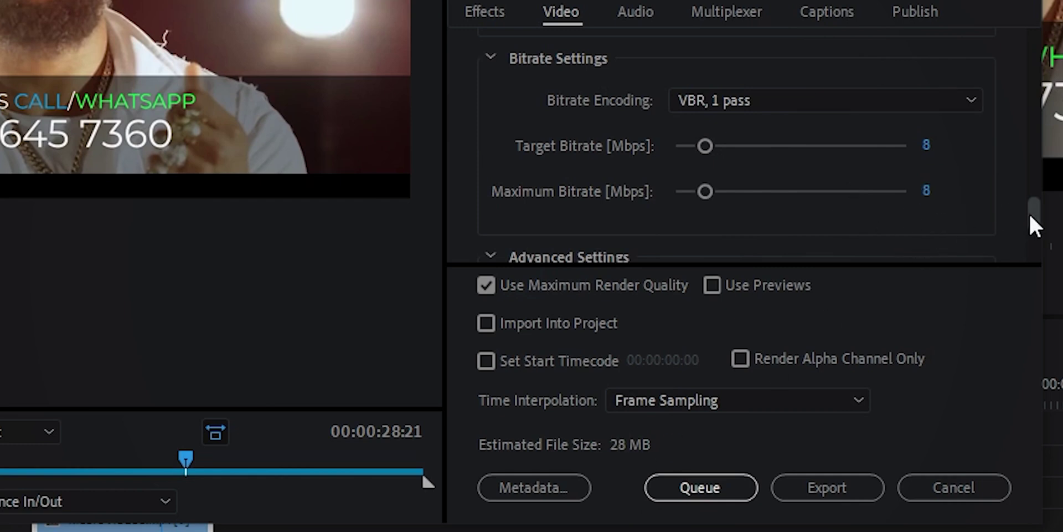
Unlock the export frame rate from the source and set it to 30 fps
scroll(1029, 214, "up", 5)
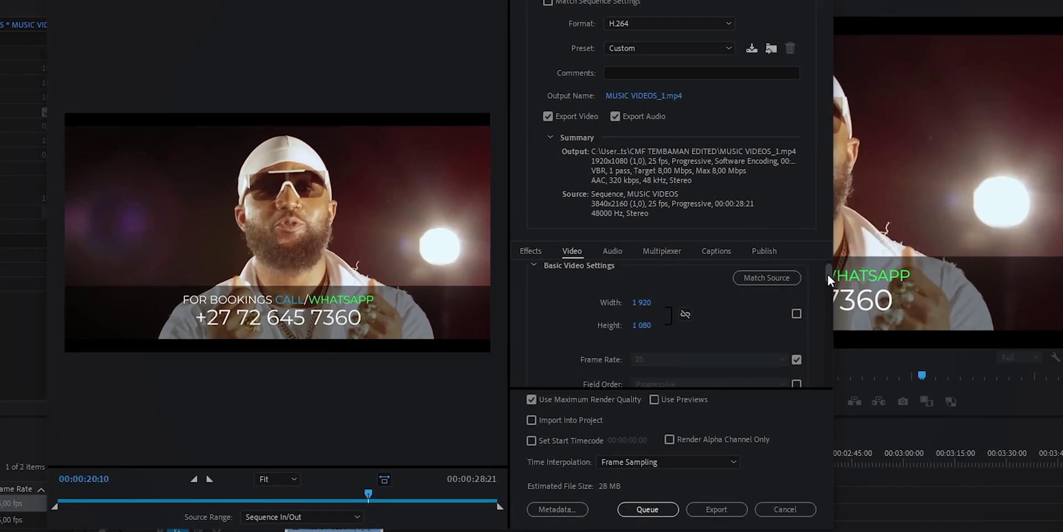
scroll(731, 315, "down", 1)
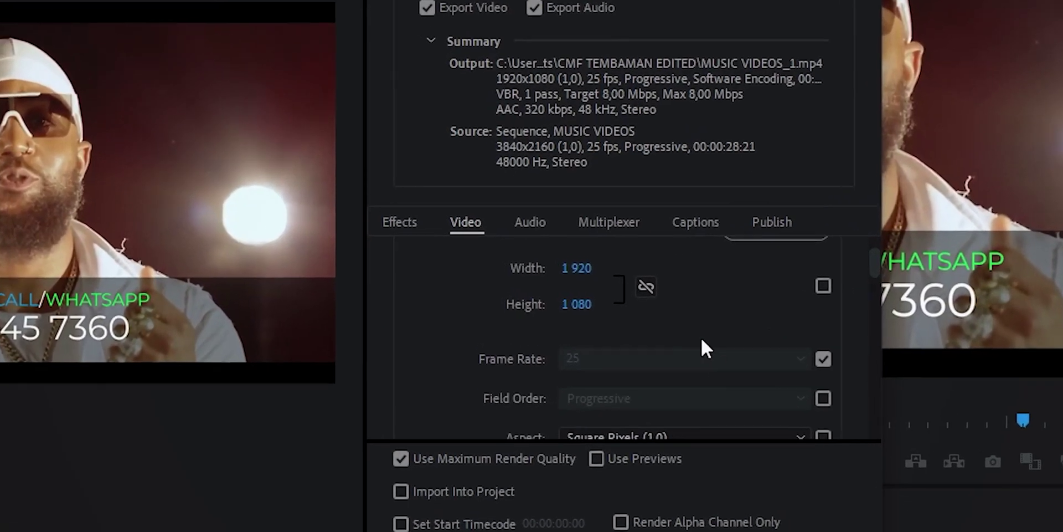
left_click(824, 358)
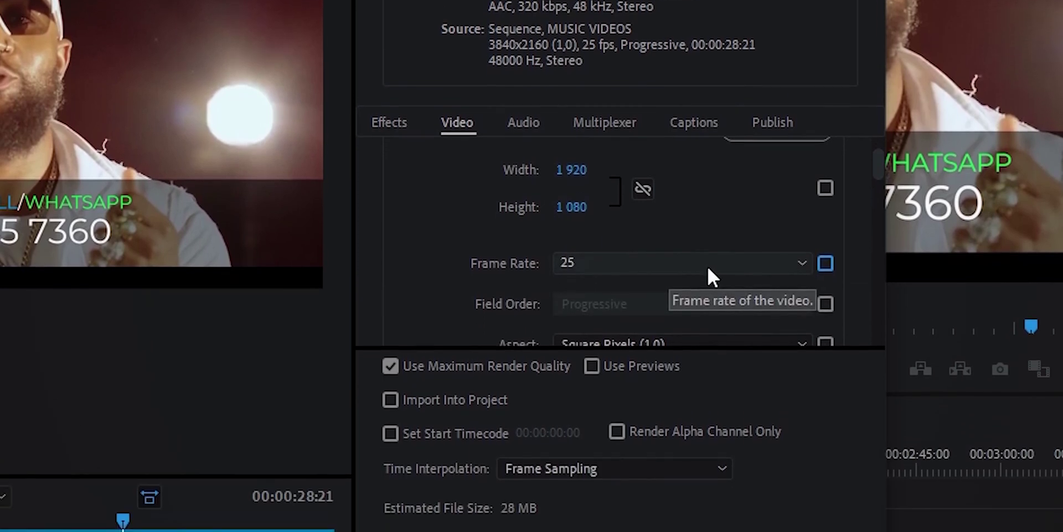
left_click(707, 340)
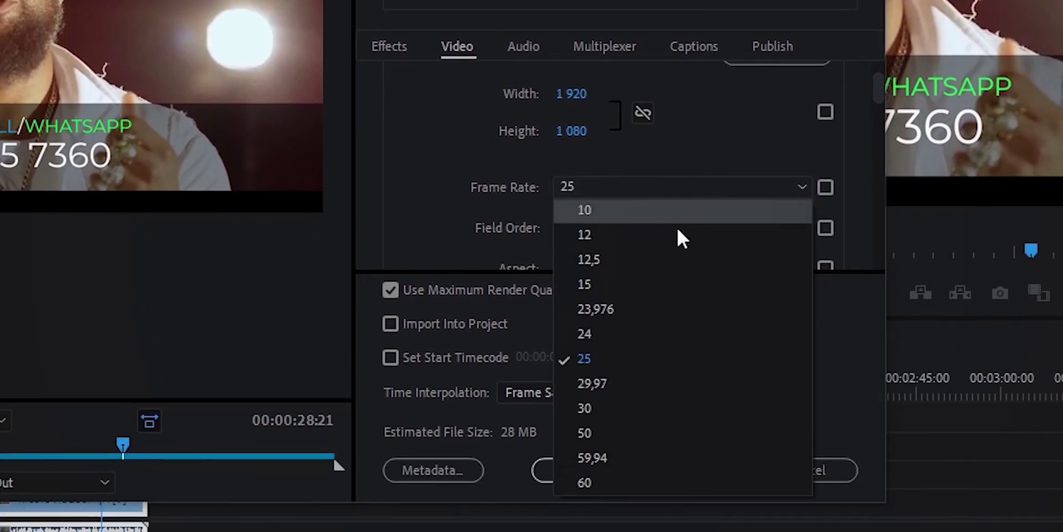
left_click(592, 407)
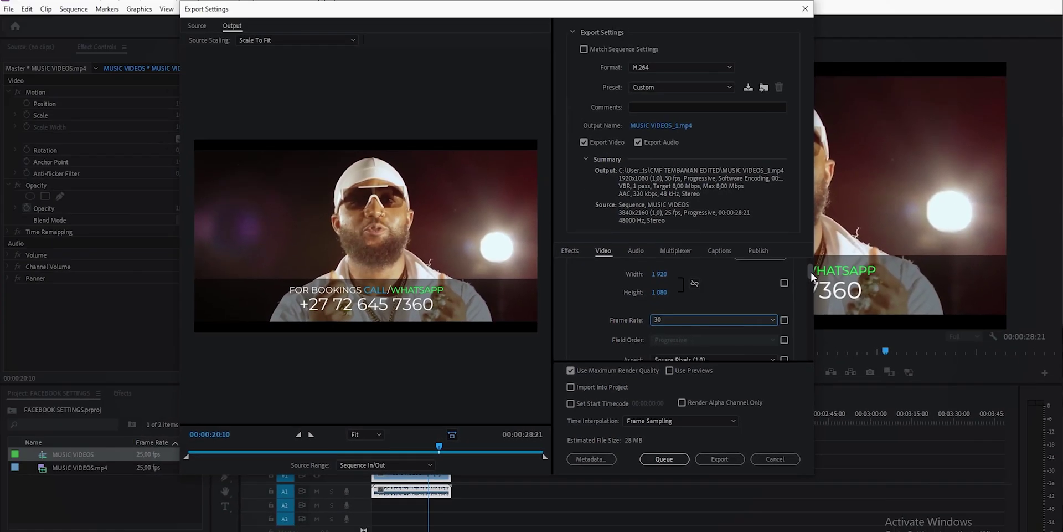
scroll(878, 90, "up", 2)
scroll(810, 272, "up", 1)
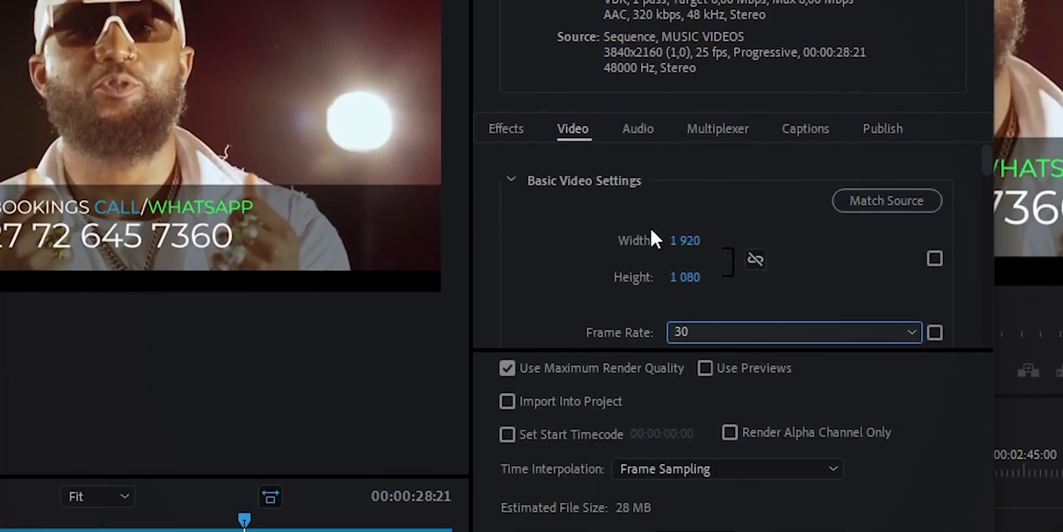
scroll(664, 210, "down", 2)
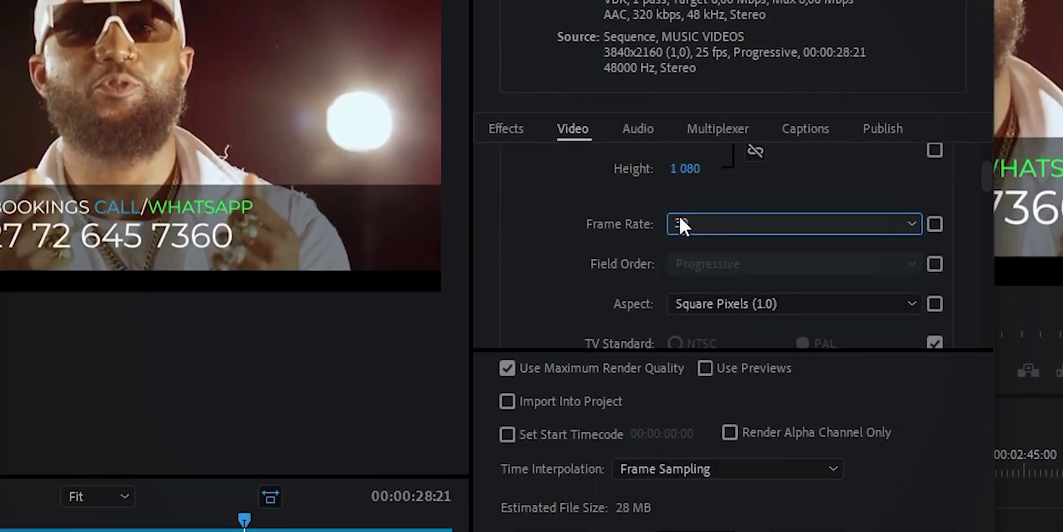
left_click_drag(982, 181, 987, 303)
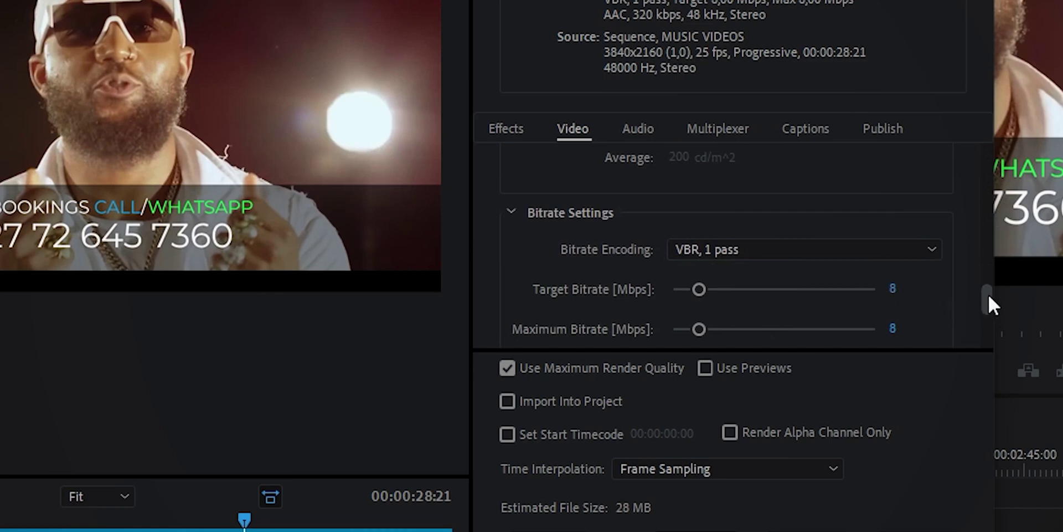
left_click_drag(988, 304, 989, 314)
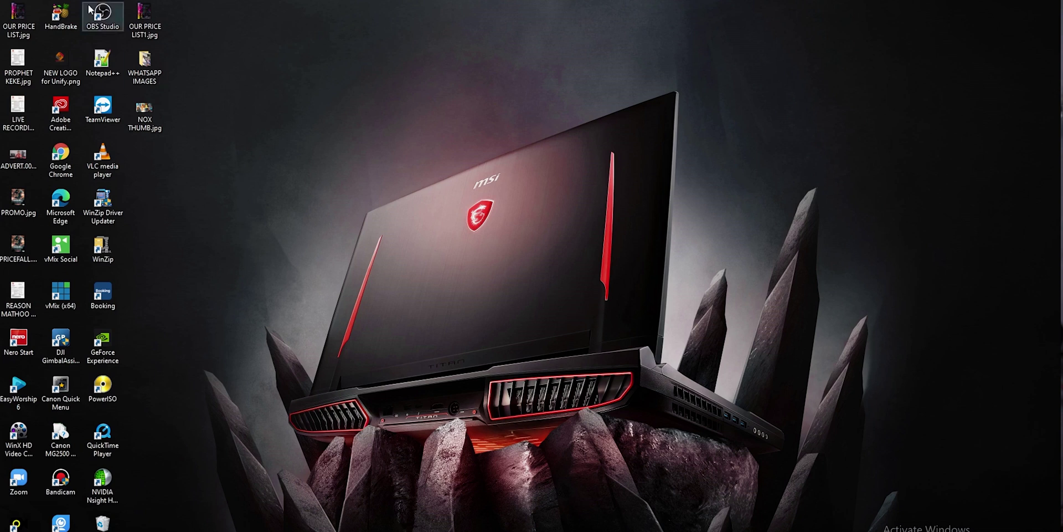
Move the HandBrake shortcut to an empty area of the desktop and launch HandBrake
left_click_drag(60, 14, 280, 156)
double_click(280, 156)
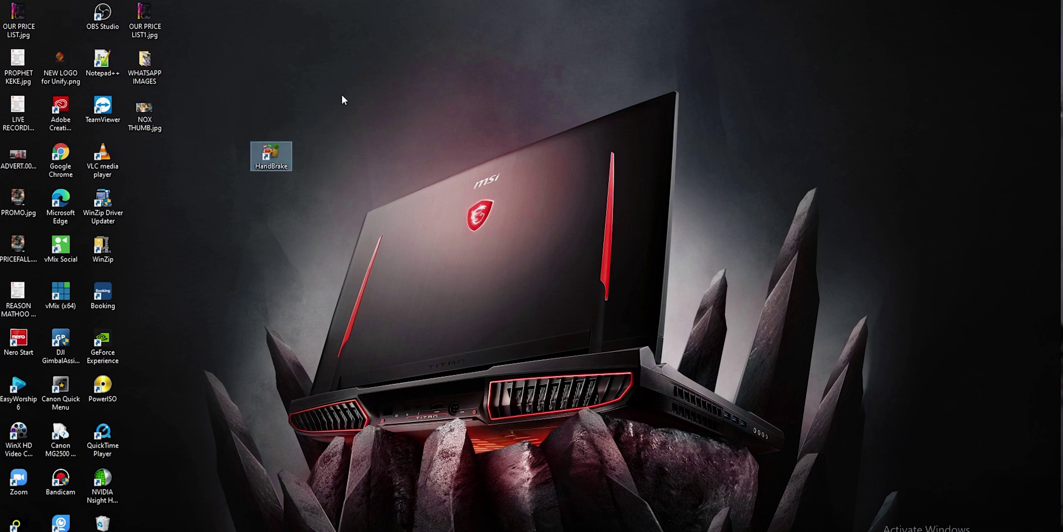
left_click_drag(489, 119, 589, 124)
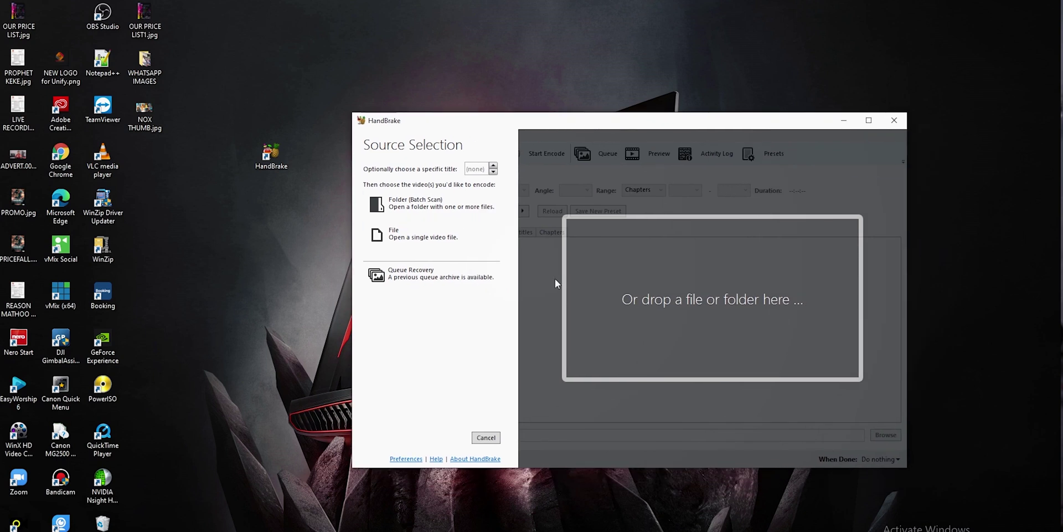
Load BEHIND THE SCENES.mp4 from the edited videos folder into HandBrake as the source
key("alt+Tab")
left_click_drag(523, 199, 523, 209)
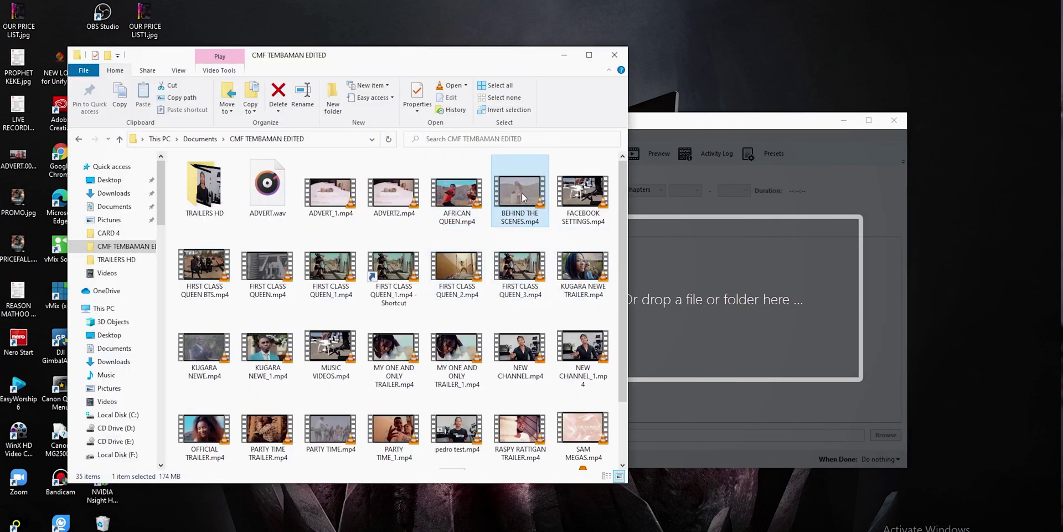
left_click(642, 124)
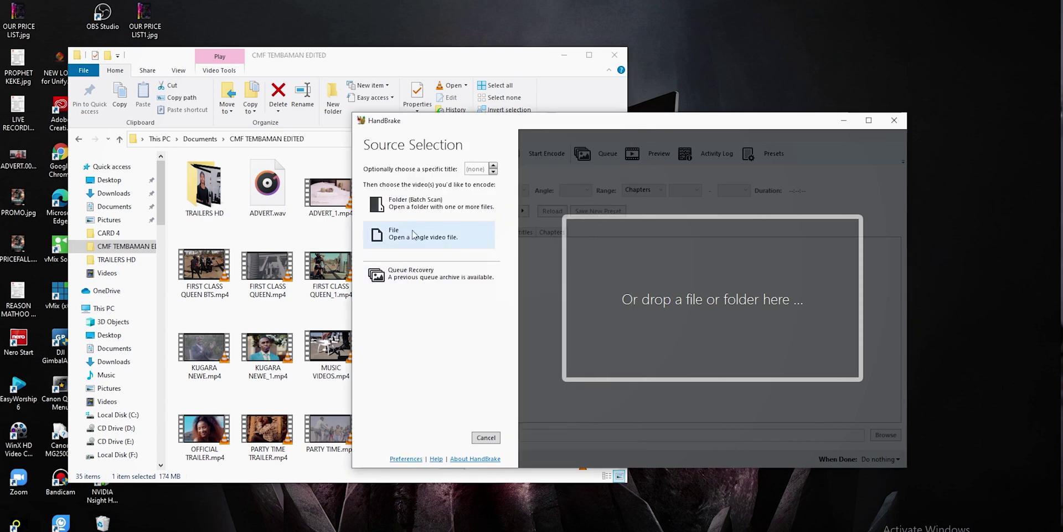
left_click(394, 58)
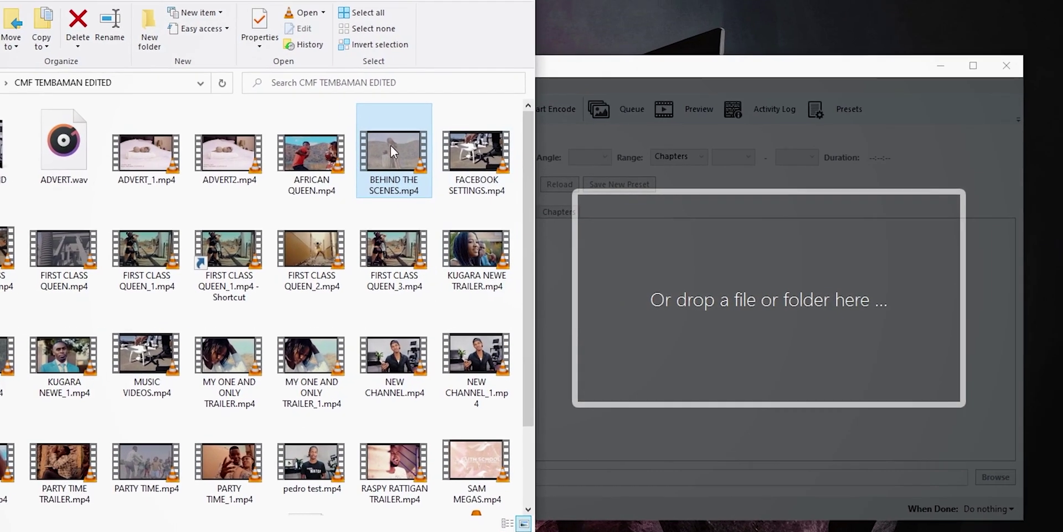
left_click_drag(519, 194, 800, 292)
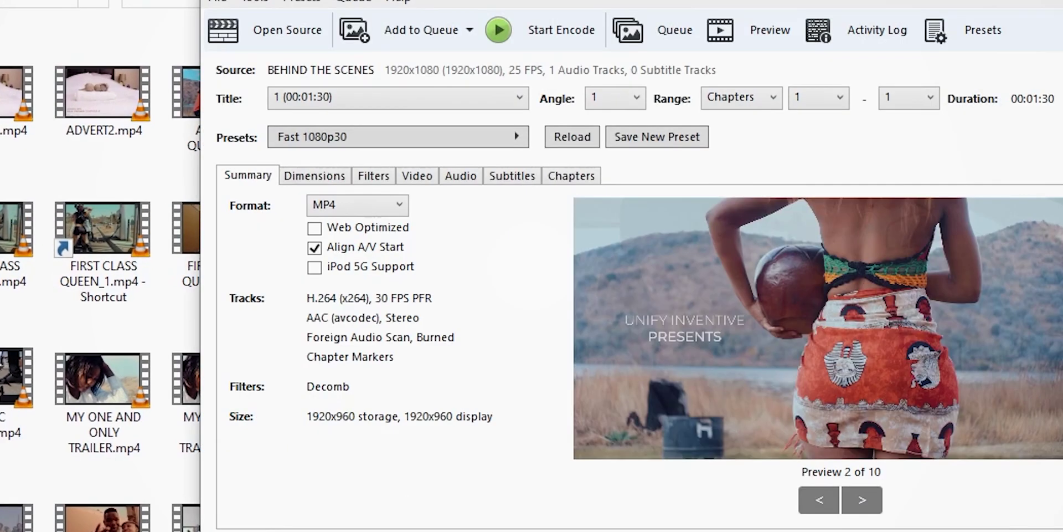
Review the dimensions, filters, video and audio encoding settings of the loaded BEHIND THE SCENES clip
left_click(315, 176)
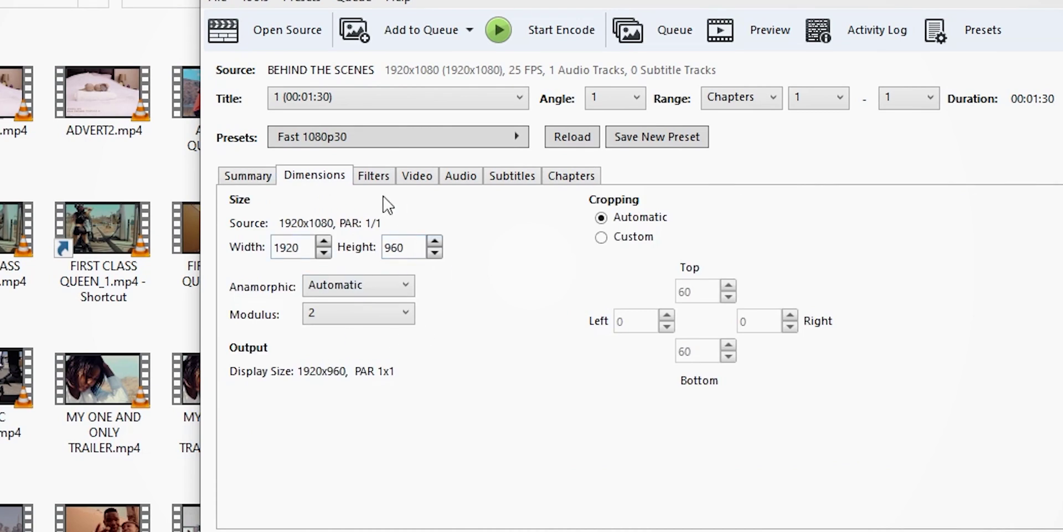
left_click(384, 179)
left_click(421, 178)
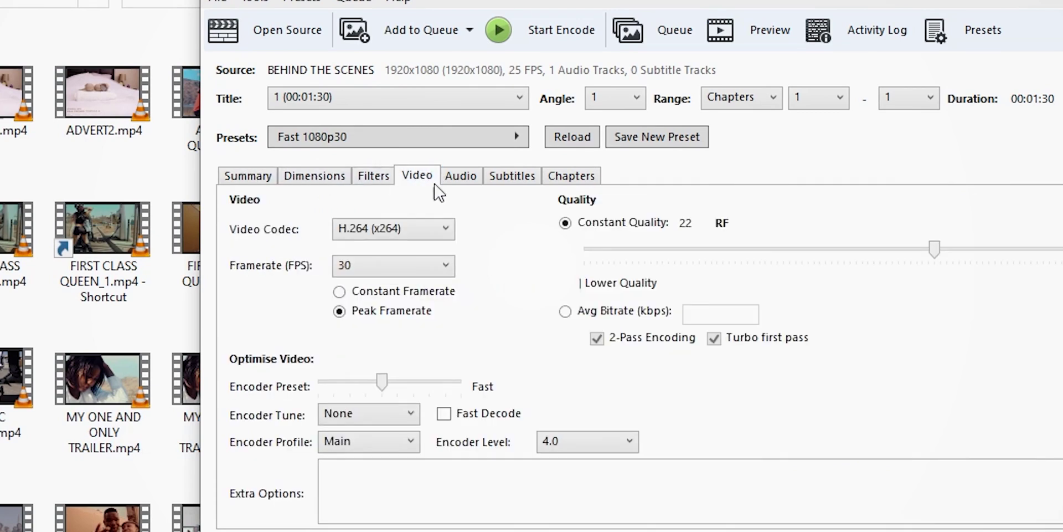
left_click(458, 178)
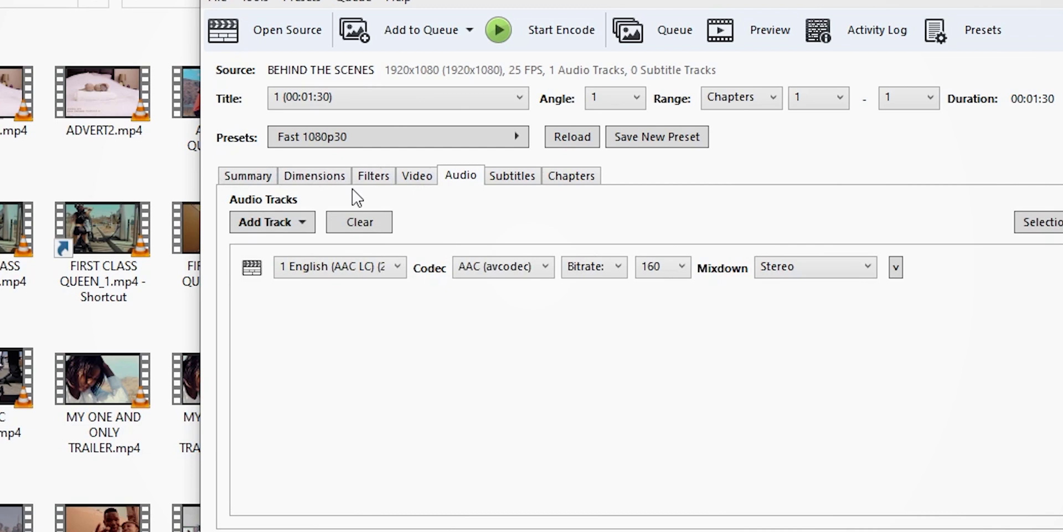